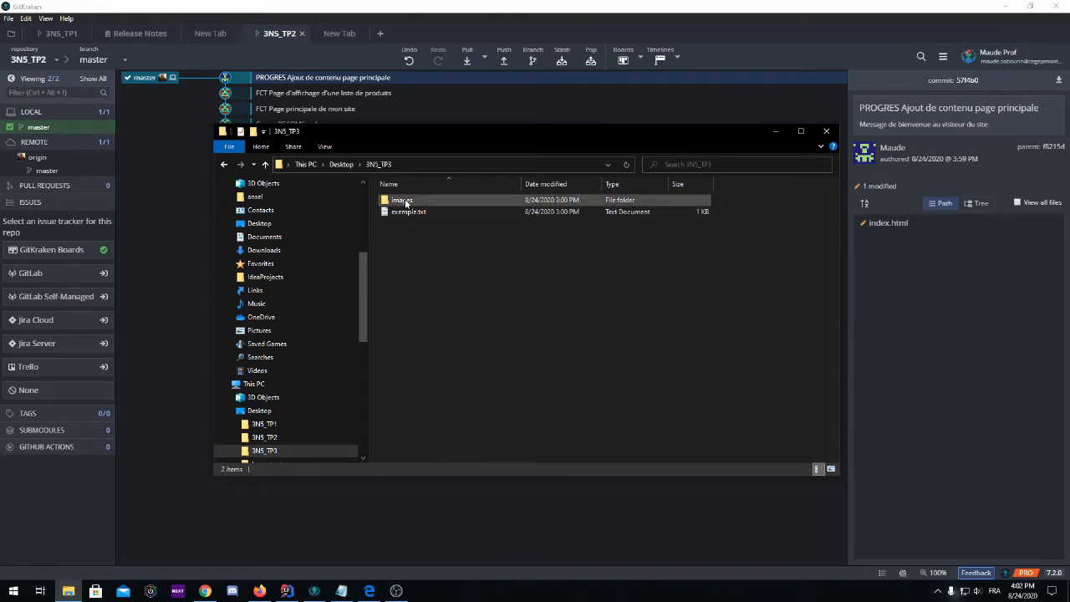
- Try opening the Desktop 3N5_TP3 folder as an existing repository in GitKraken
{"action": "left_click", "coordinate": [375, 165]}
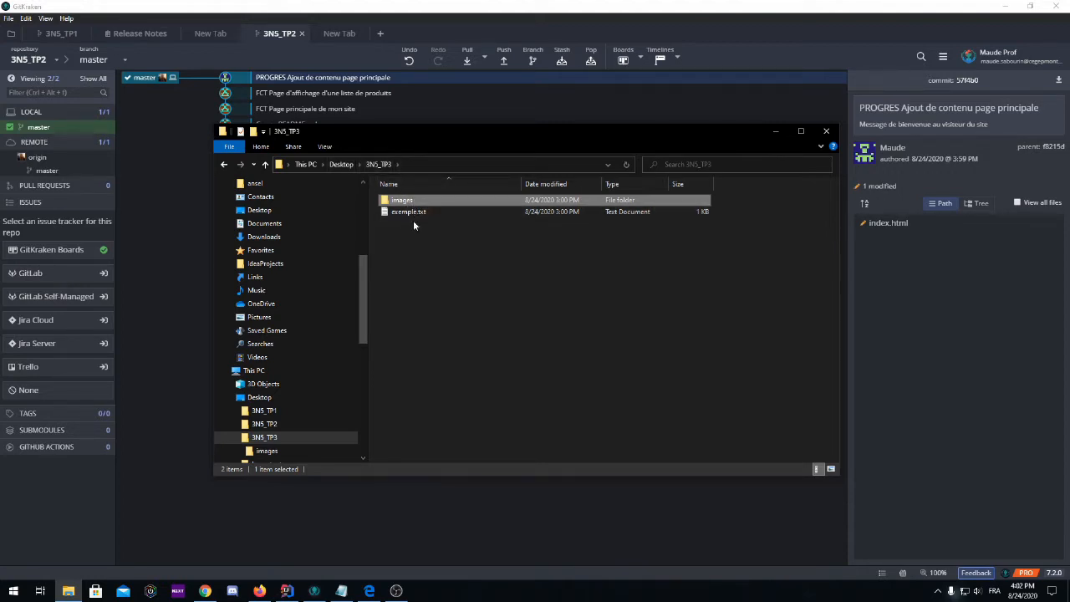
{"action": "left_click", "coordinate": [12, 34]}
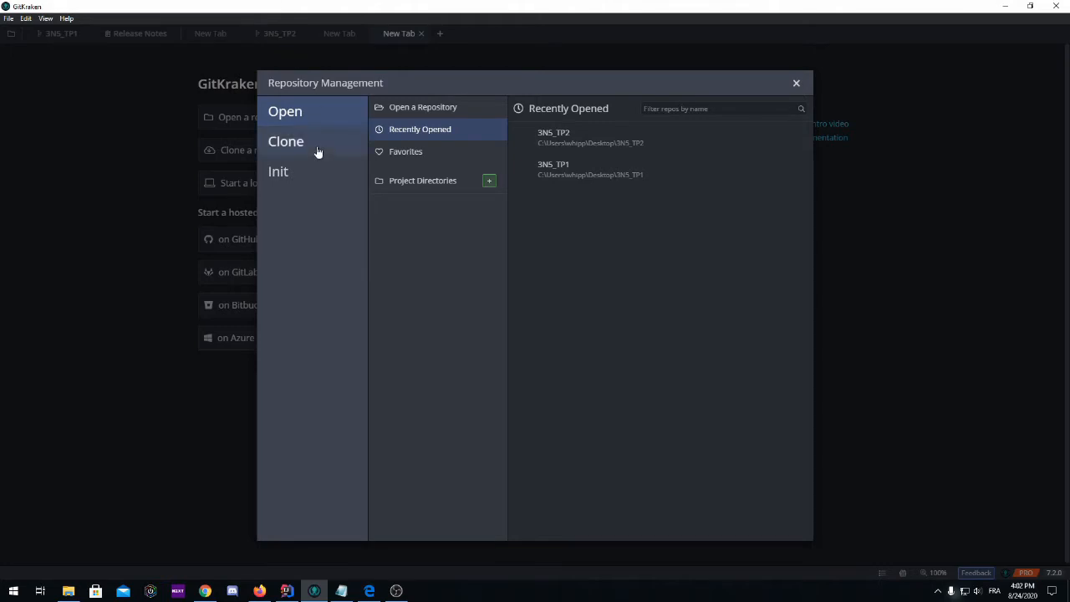
{"action": "left_click", "coordinate": [427, 114]}
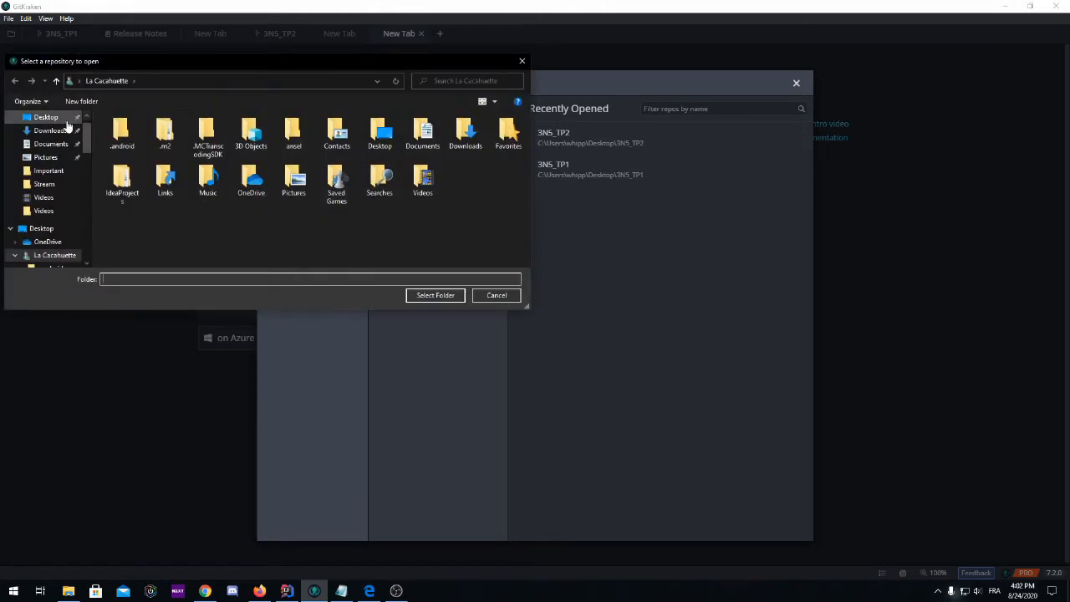
{"action": "double_click", "coordinate": [253, 146]}
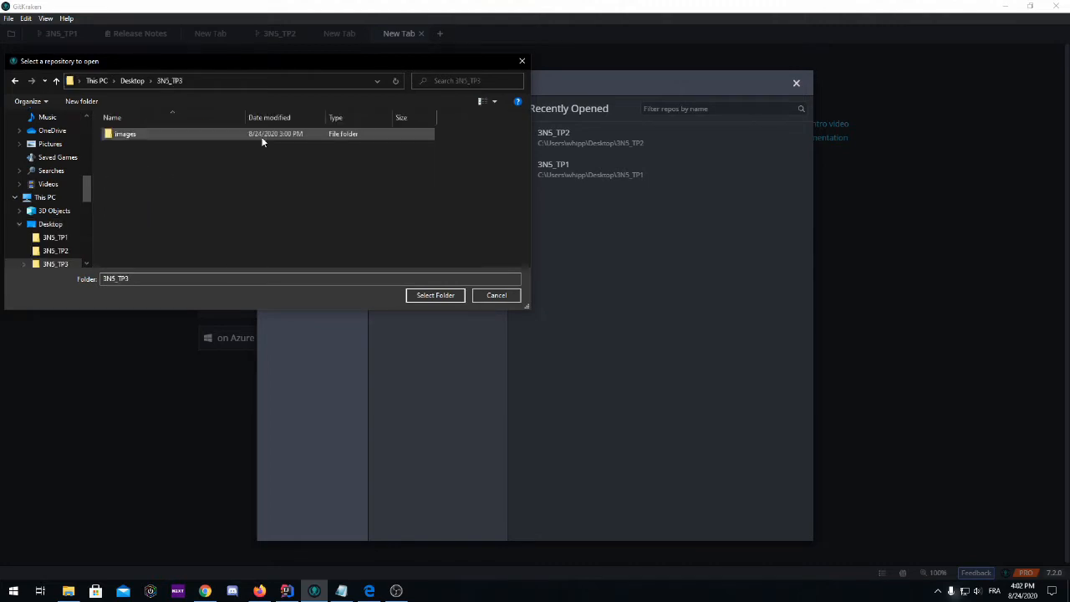
{"action": "left_click", "coordinate": [436, 295]}
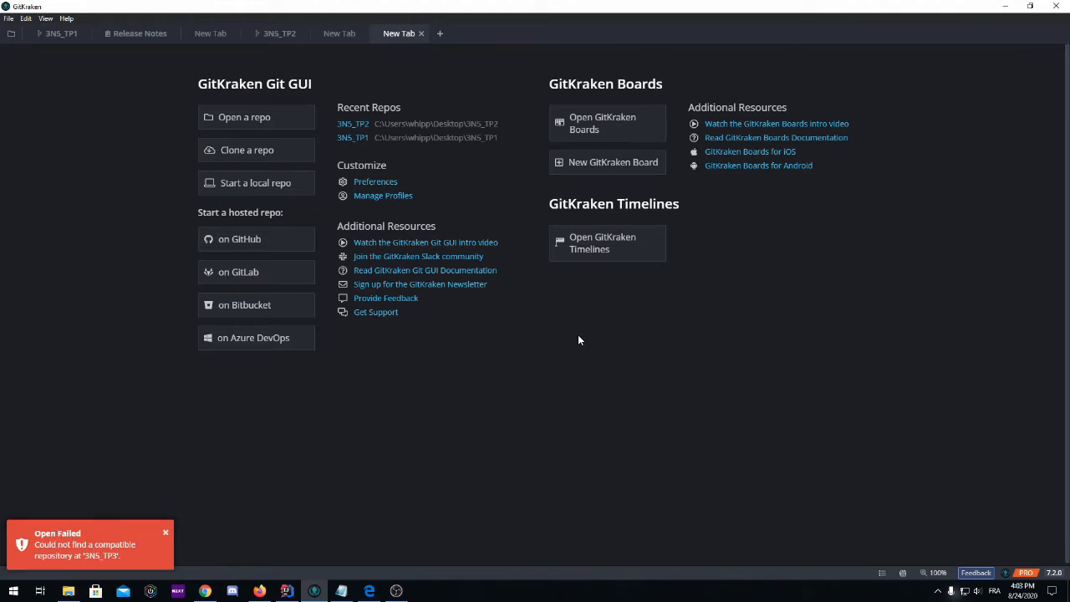
- Look through the 3N5_TP2 folder's LICENSE, README.md and .gitignore files in File Explorer
{"action": "left_click", "coordinate": [70, 592]}
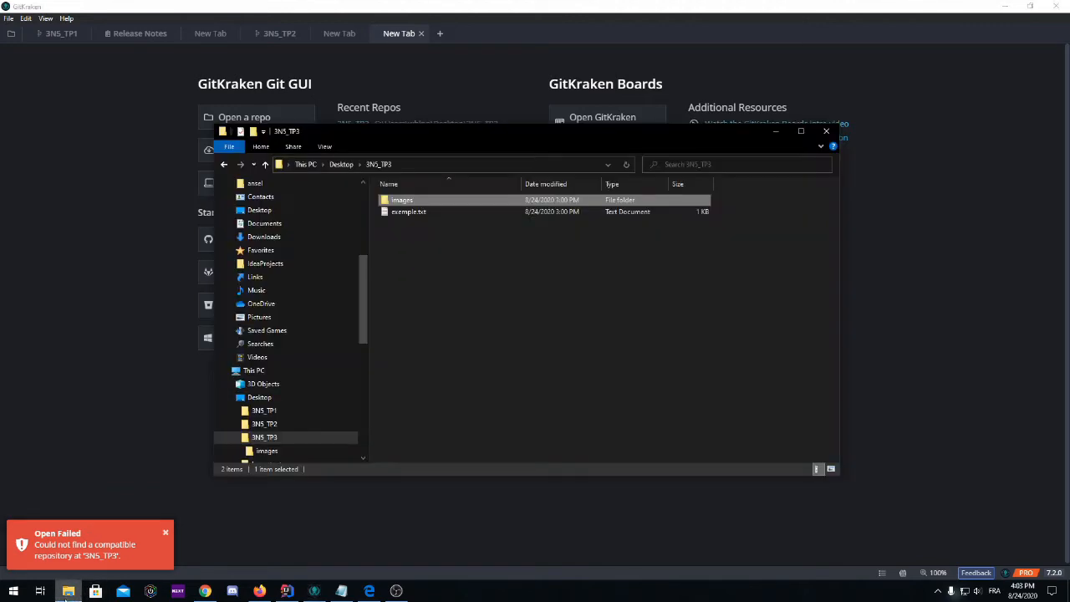
{"action": "left_click", "coordinate": [342, 165]}
{"action": "double_click", "coordinate": [466, 210]}
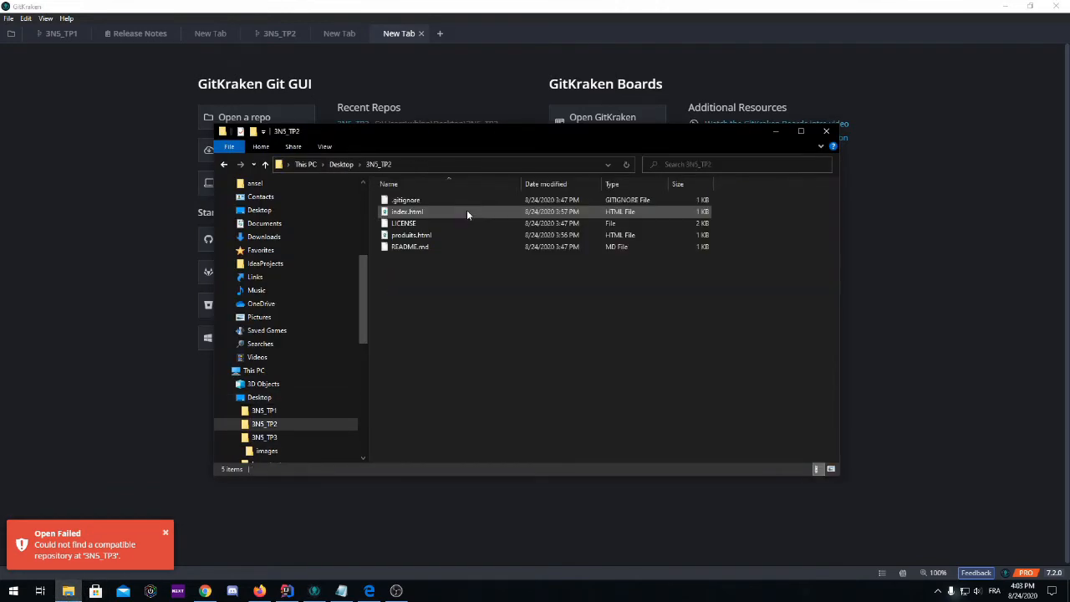
{"action": "left_click", "coordinate": [404, 225]}
{"action": "left_click", "coordinate": [411, 247]}
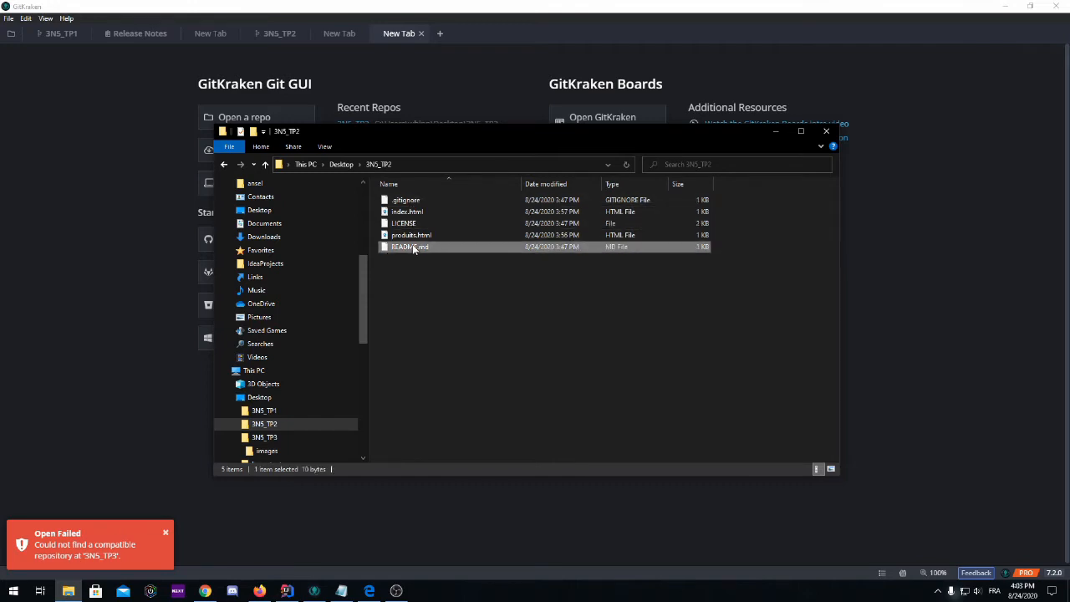
{"action": "left_click", "coordinate": [413, 203]}
- Go back to the Desktop and open the 3N5_TP3 folder, showing its View options
{"action": "left_click", "coordinate": [341, 164]}
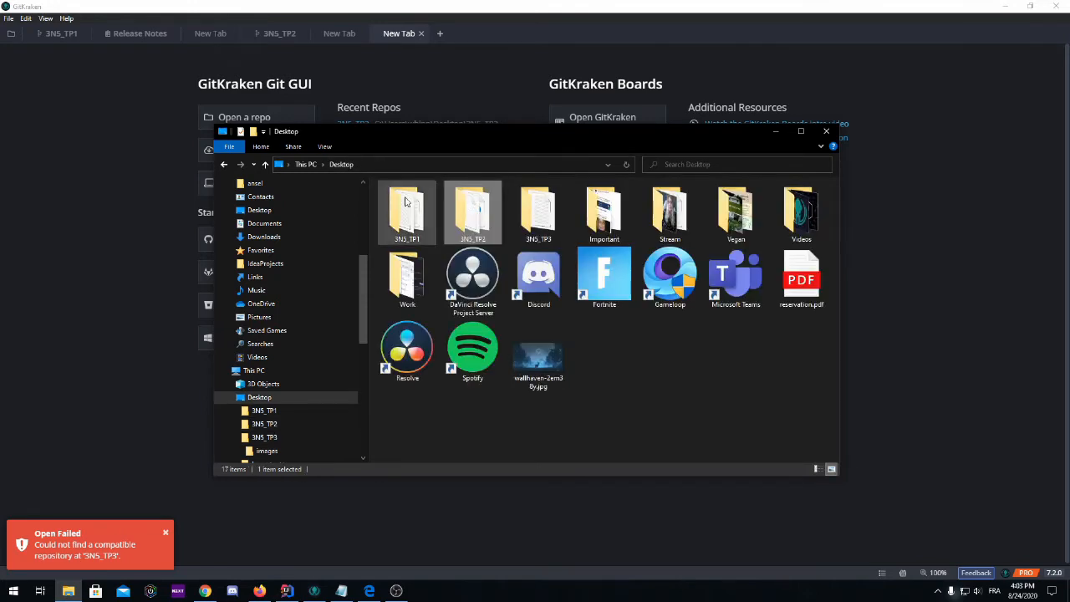
{"action": "double_click", "coordinate": [534, 212]}
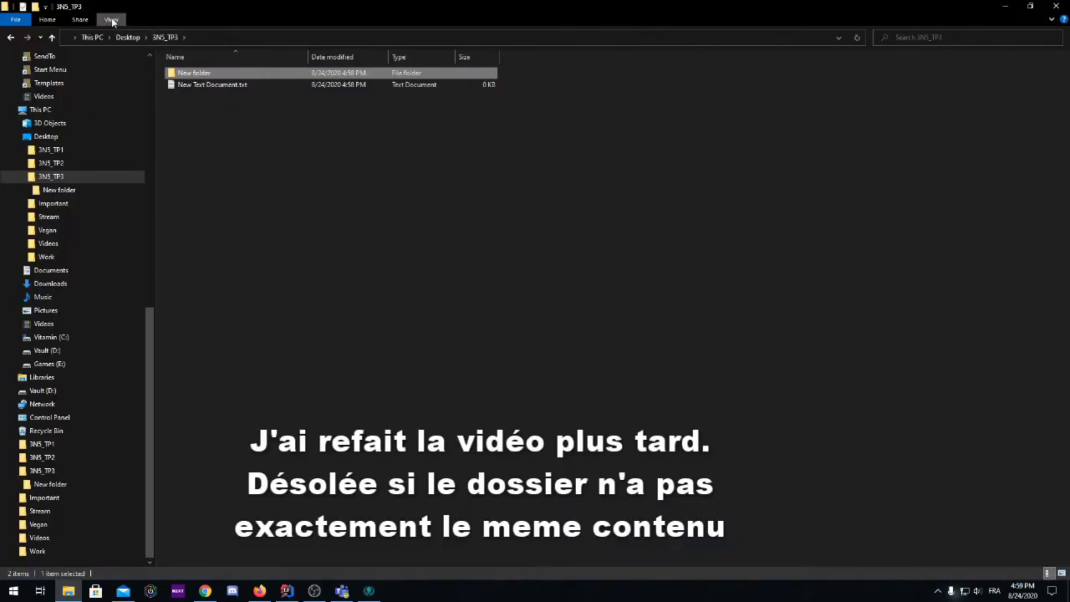
{"action": "left_click", "coordinate": [111, 19]}
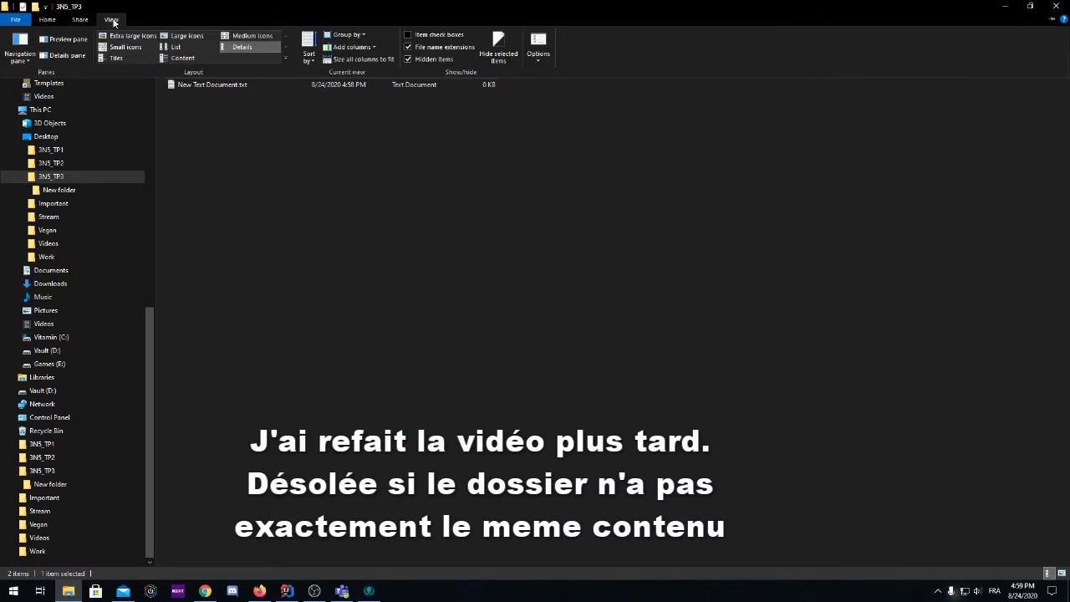
- Close the View ribbon and switch to GitKraken's start screen
{"action": "left_click", "coordinate": [334, 189]}
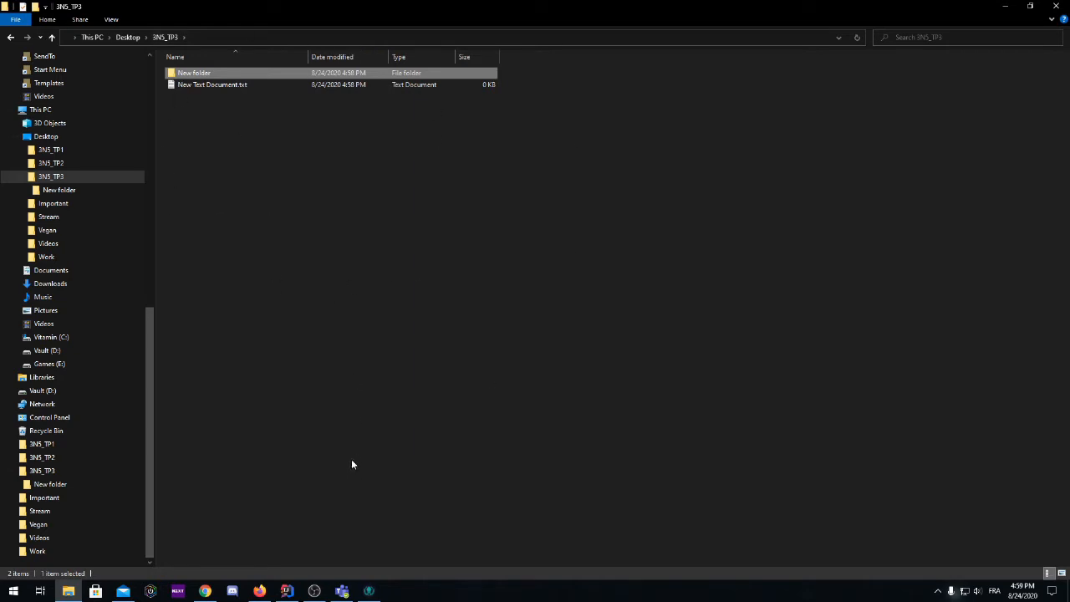
{"action": "left_click", "coordinate": [369, 591]}
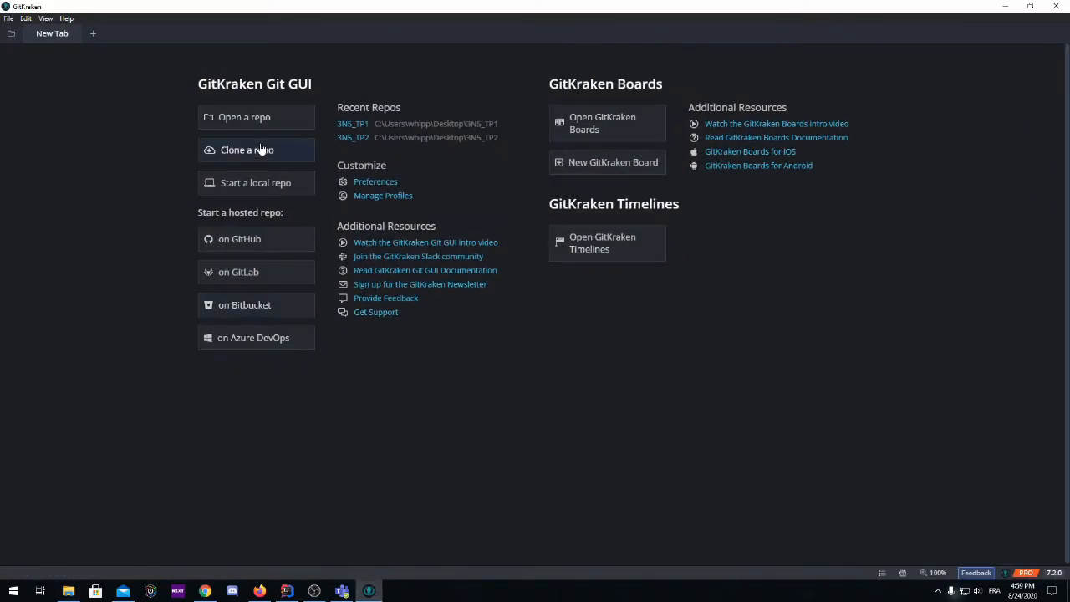
- Create a local repository at the Desktop 3N5_TP3 path with no .gitignore template
{"action": "left_click", "coordinate": [242, 193]}
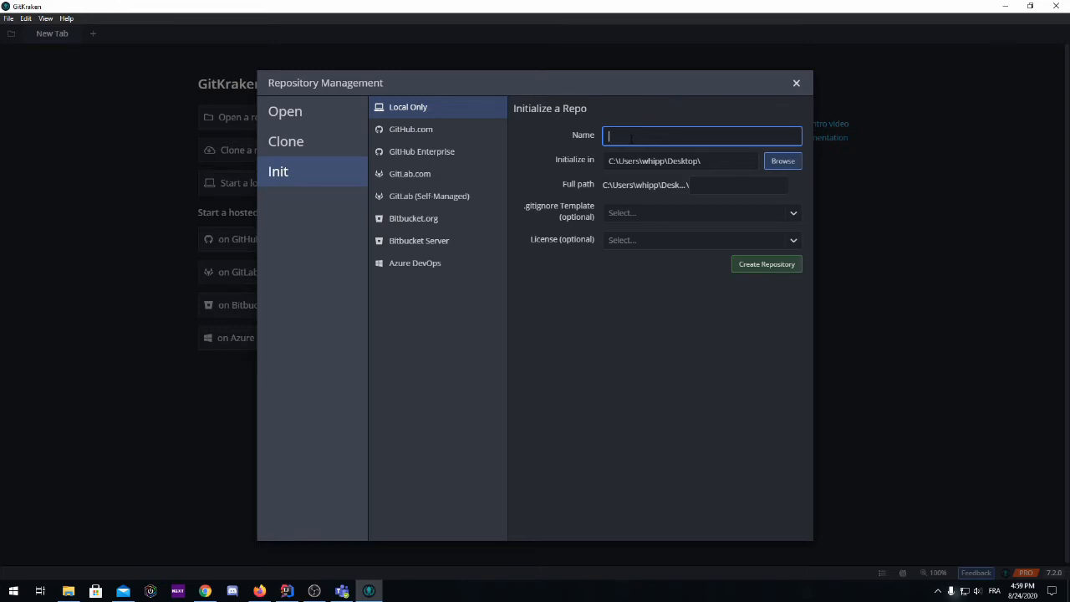
{"action": "type", "text": "A20-4203N5-TP3-Sab"}
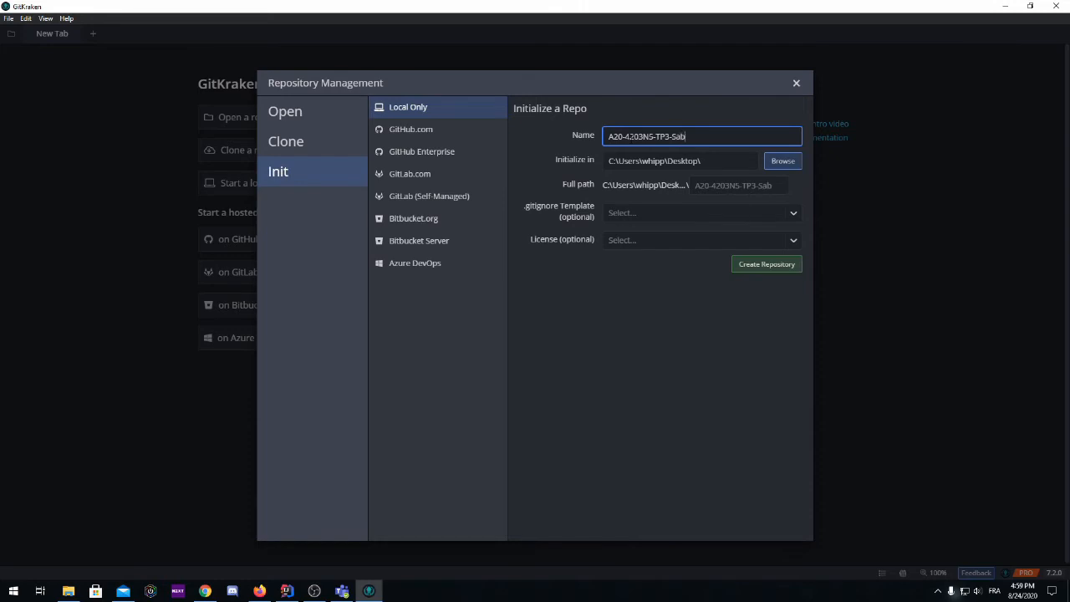
{"action": "type", "text": "ourinMaude"}
{"action": "left_click_drag", "start_coordinate": [729, 137], "coordinate": [582, 144]}
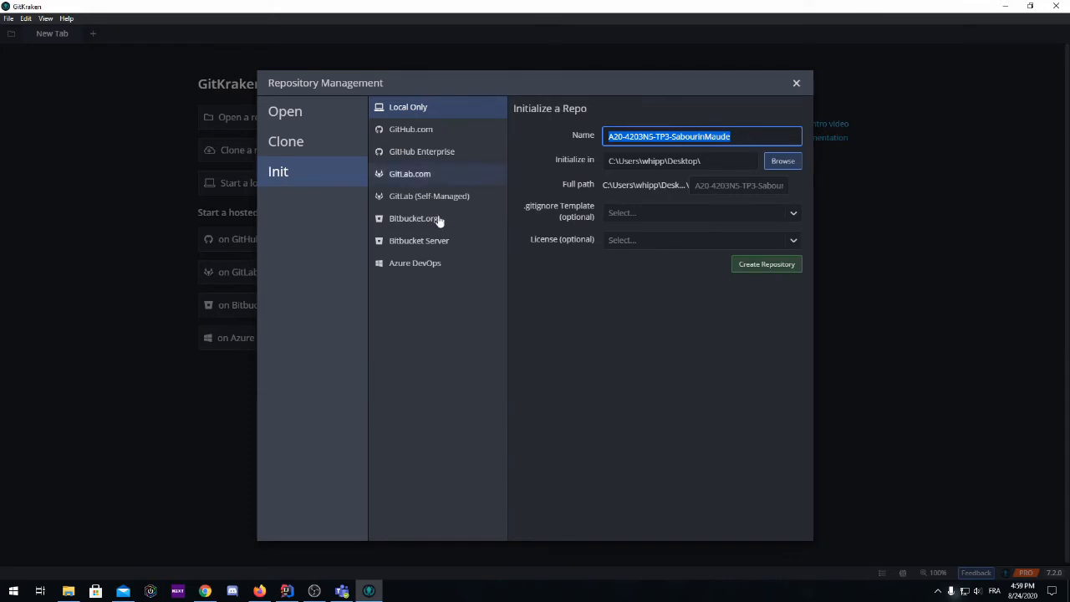
{"action": "left_click", "coordinate": [749, 183]}
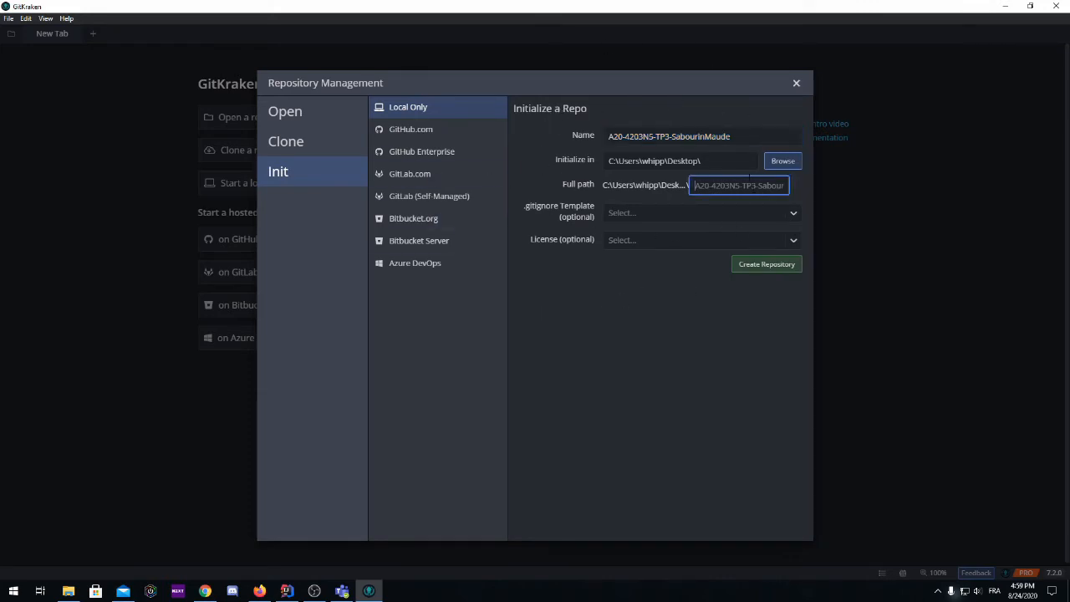
{"action": "type", "text": "3N5_TP3"}
{"action": "left_click", "coordinate": [657, 212]}
{"action": "left_click", "coordinate": [577, 212]}
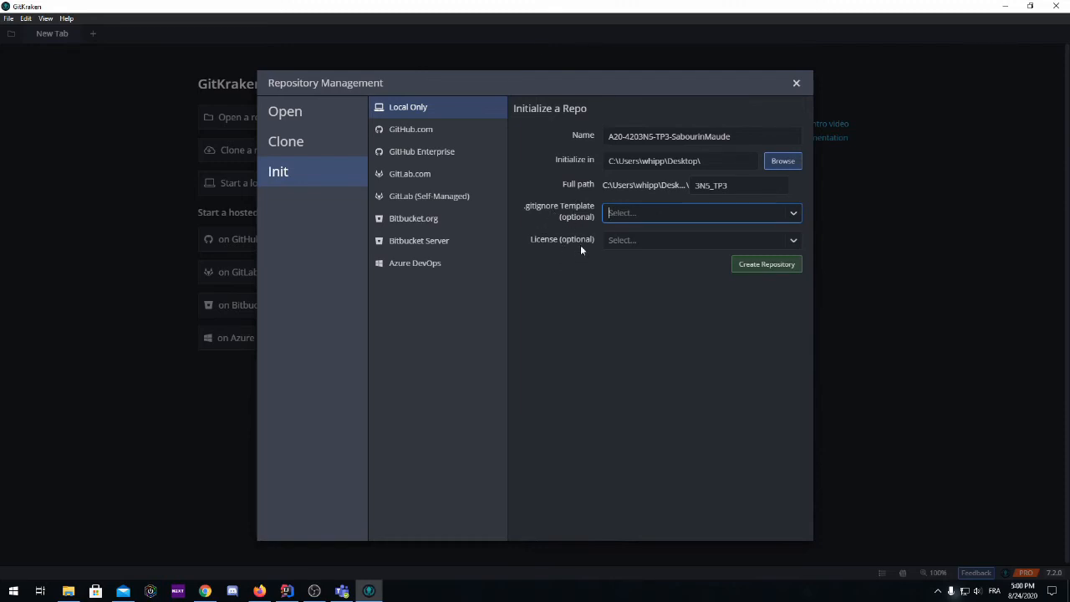
{"action": "left_click", "coordinate": [762, 266]}
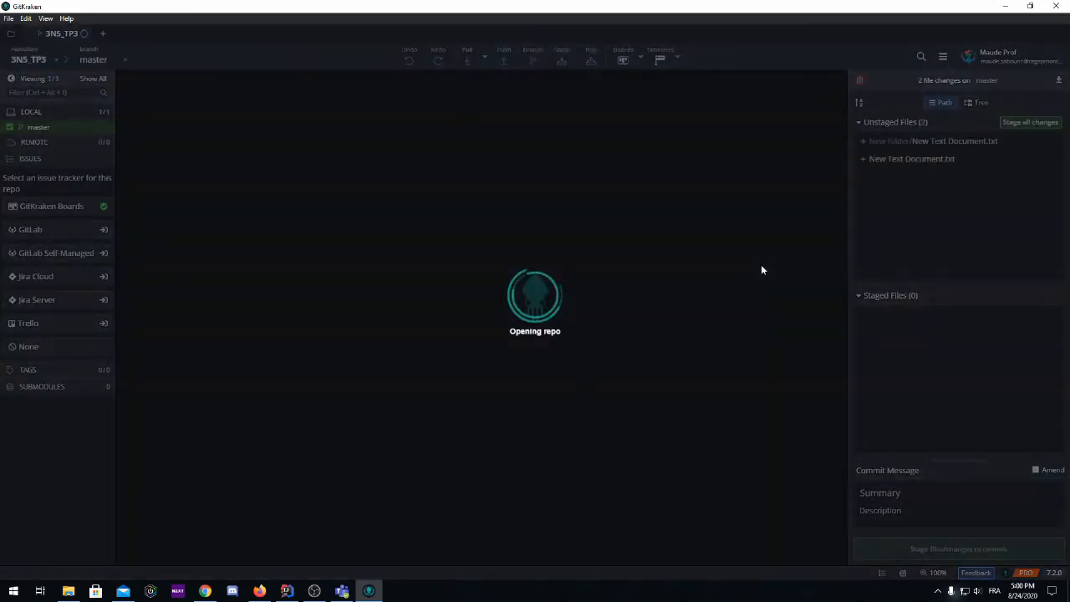
- Confirm the 3N5_TP3 folder now has a .git folder, then minimize File Explorer
{"action": "left_click", "coordinate": [69, 592]}
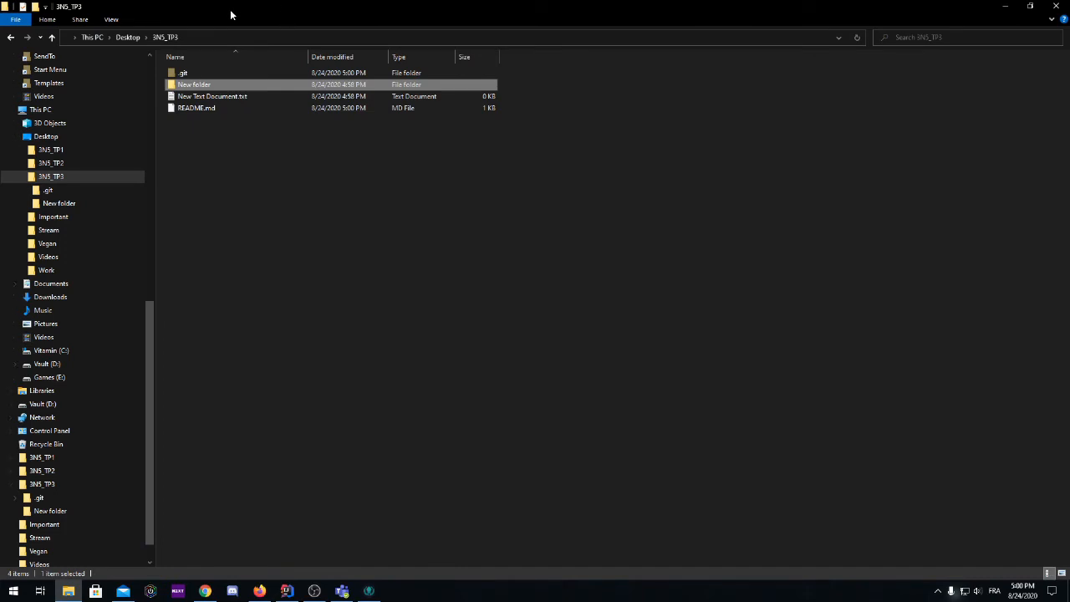
{"action": "left_click", "coordinate": [187, 73]}
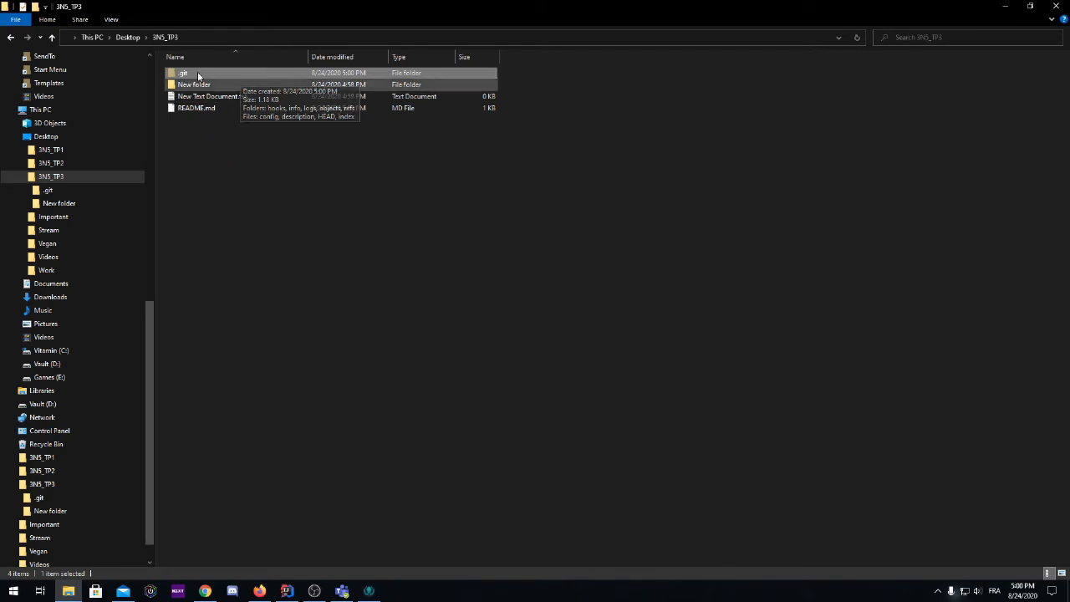
{"action": "left_click", "coordinate": [1005, 7]}
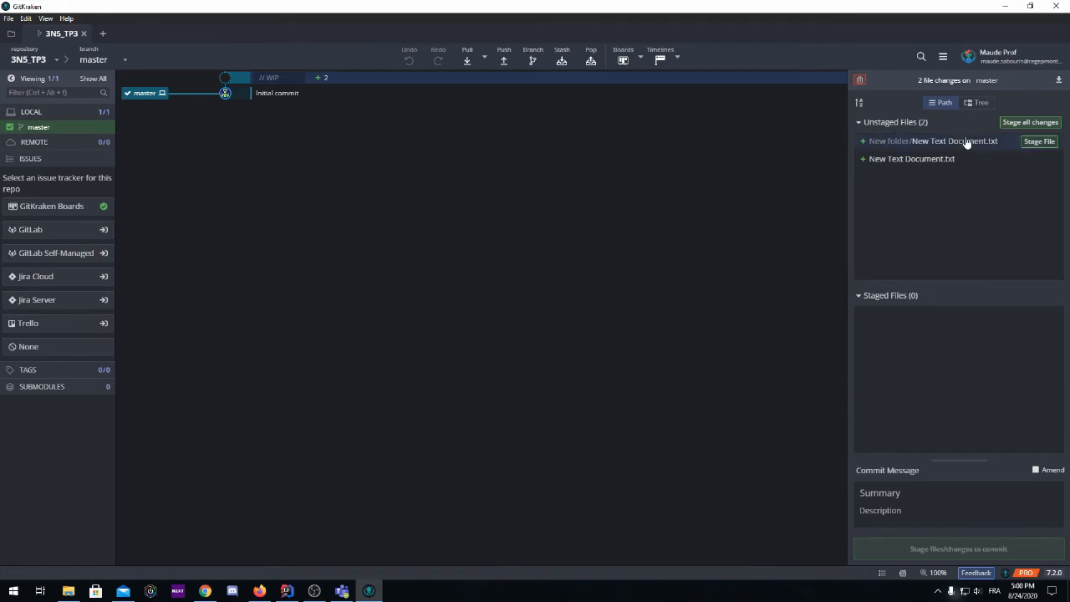
- Stage both text files, commit them with TEST as summary and description, and try pushing
{"action": "left_click", "coordinate": [1015, 126]}
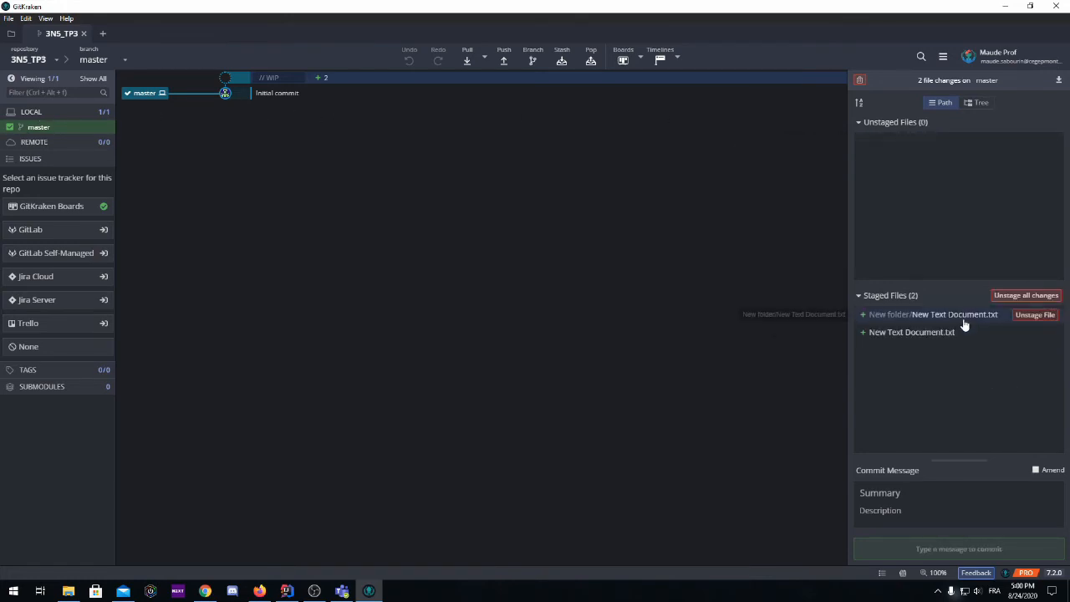
{"action": "left_click", "coordinate": [930, 495]}
{"action": "type", "text": "TEST"}
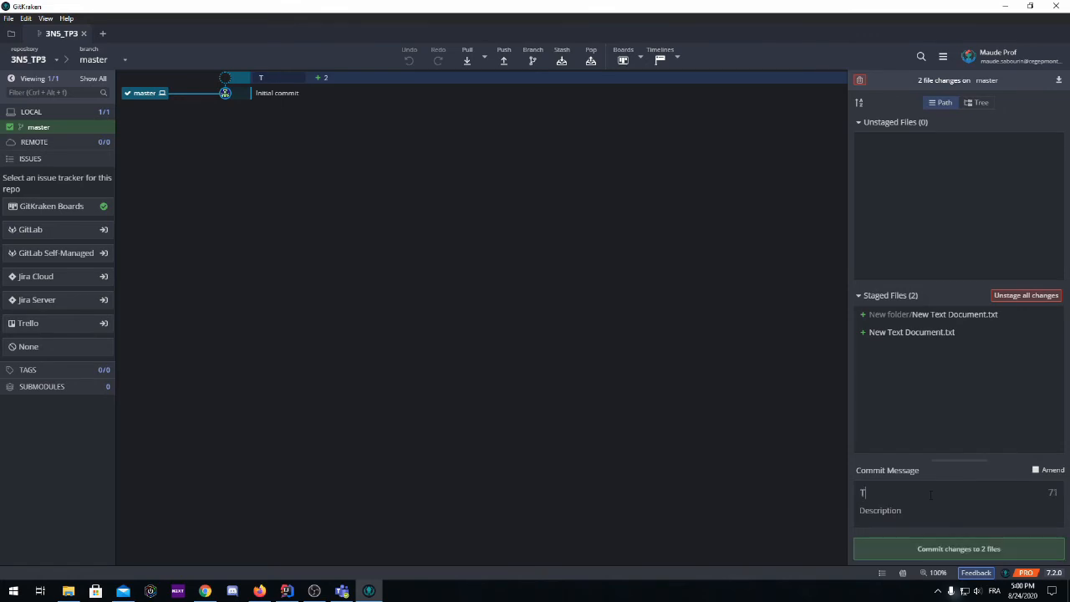
{"action": "key", "text": "Tab"}
{"action": "type", "text": "TEST"}
{"action": "left_click", "coordinate": [930, 549]}
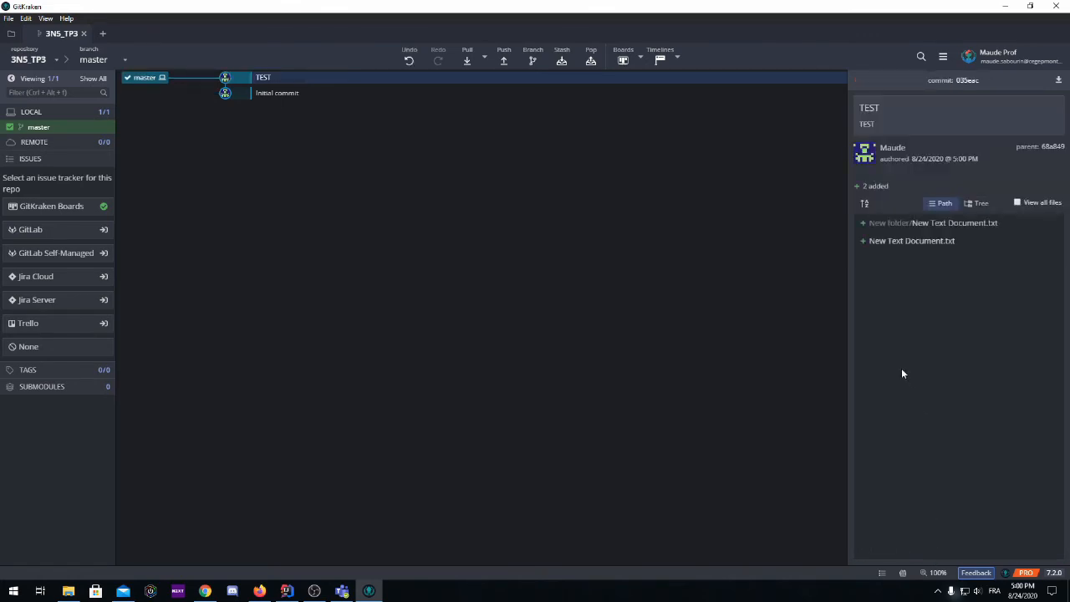
{"action": "left_click", "coordinate": [505, 62]}
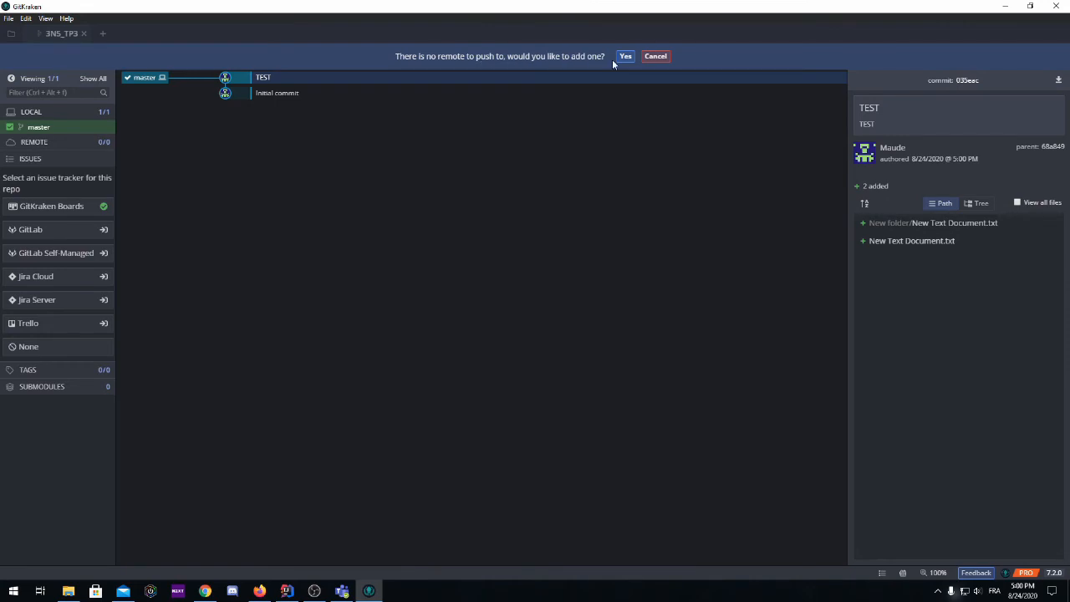
- Accept adding a remote so the GitHub Add Remote form opens
{"action": "mouse_move", "coordinate": [105, 147]}
{"action": "left_click", "coordinate": [625, 57]}
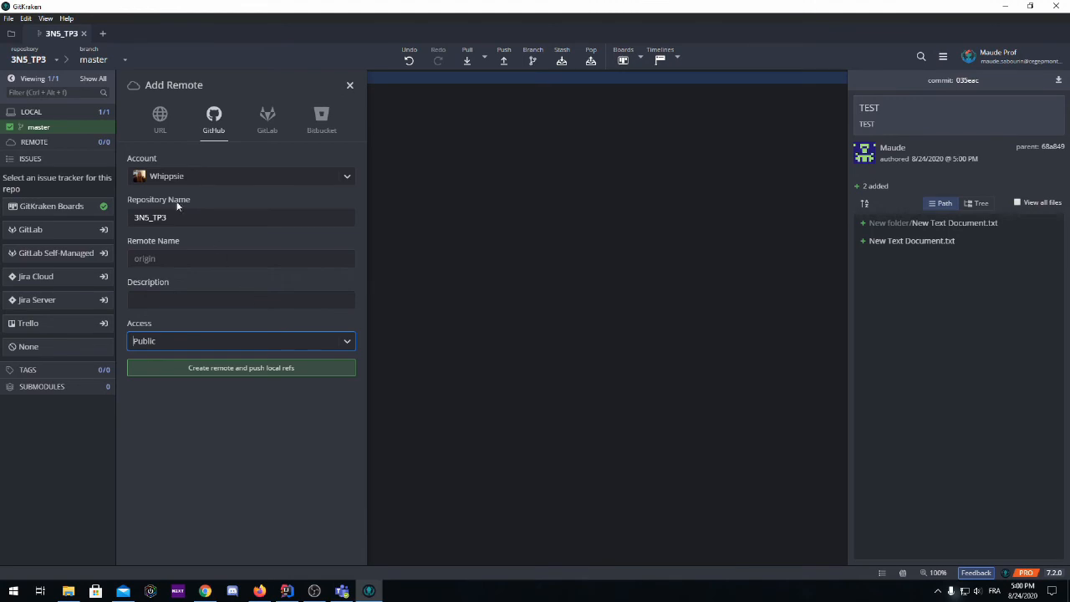
{"action": "left_click", "coordinate": [207, 593]}
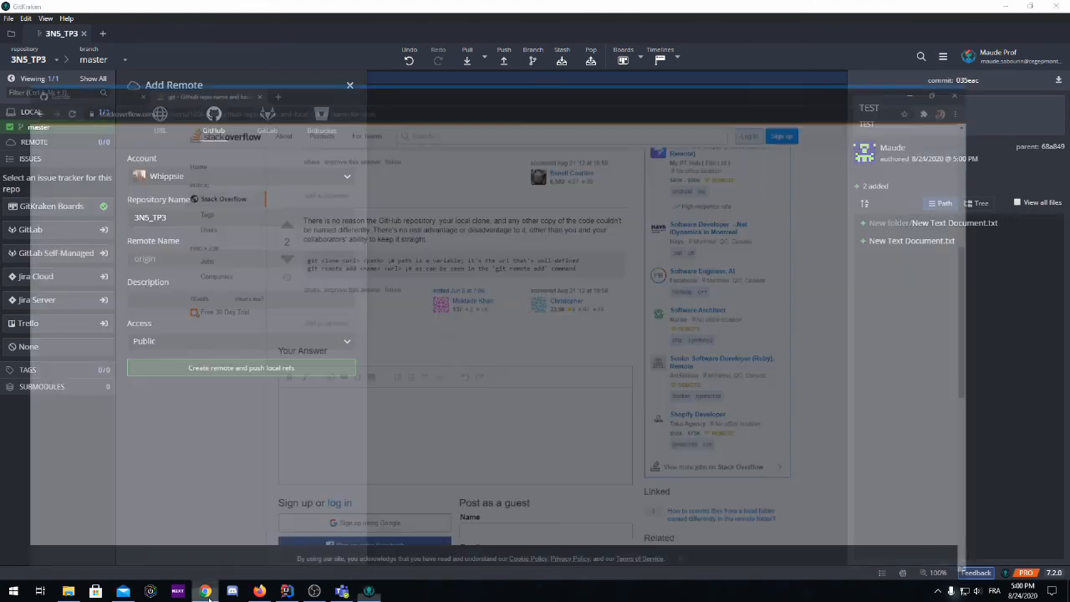
- Check your GitHub repository list in Chrome for an existing 3N5_TP3 repository
{"action": "left_click", "coordinate": [93, 10]}
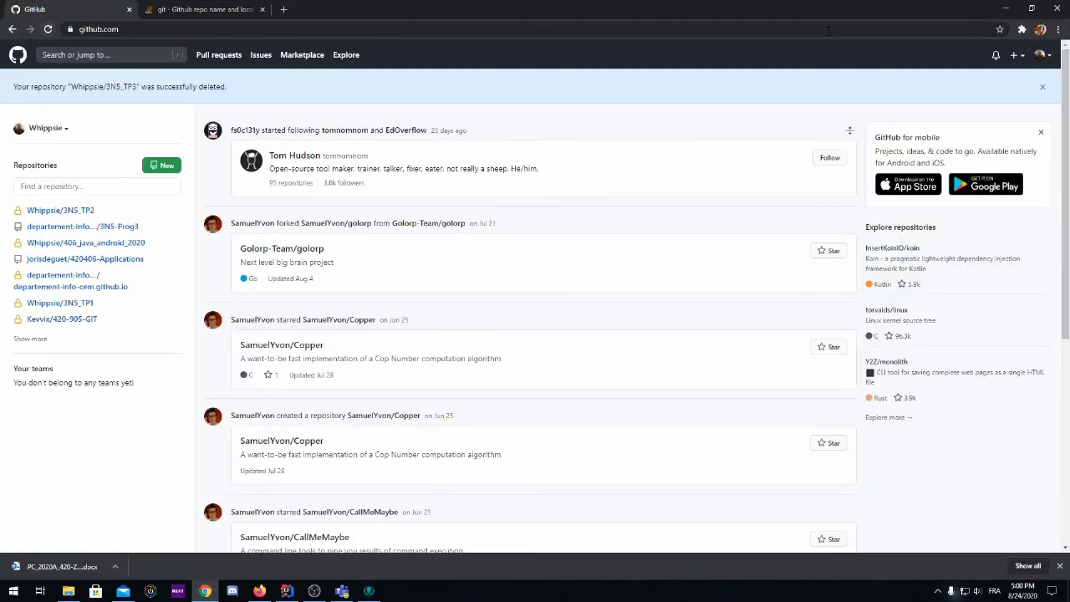
{"action": "left_click", "coordinate": [1040, 54]}
{"action": "left_click", "coordinate": [1020, 142]}
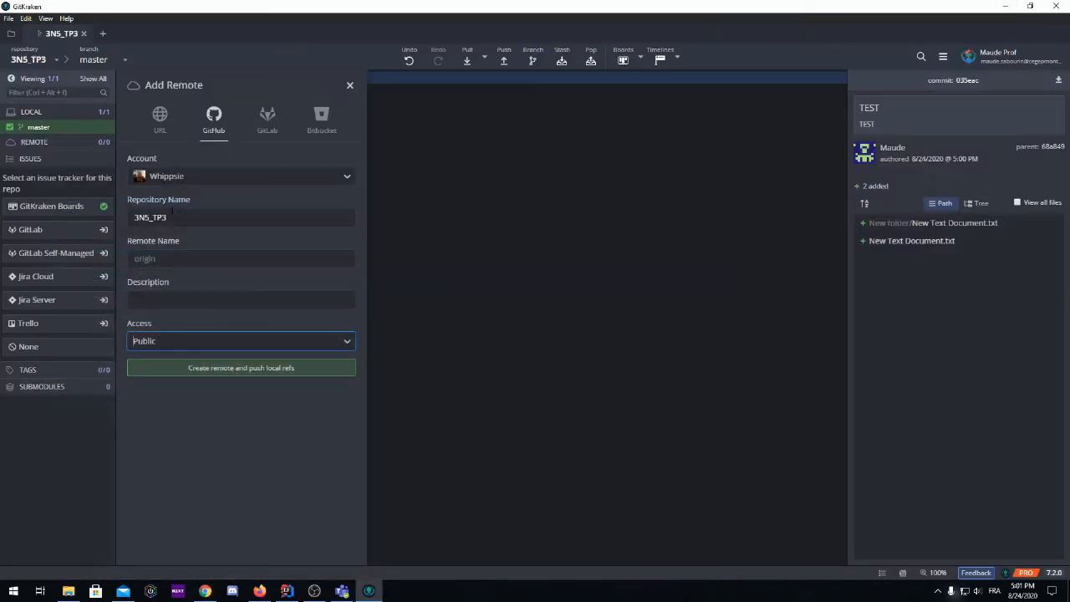
{"action": "double_click", "coordinate": [172, 210]}
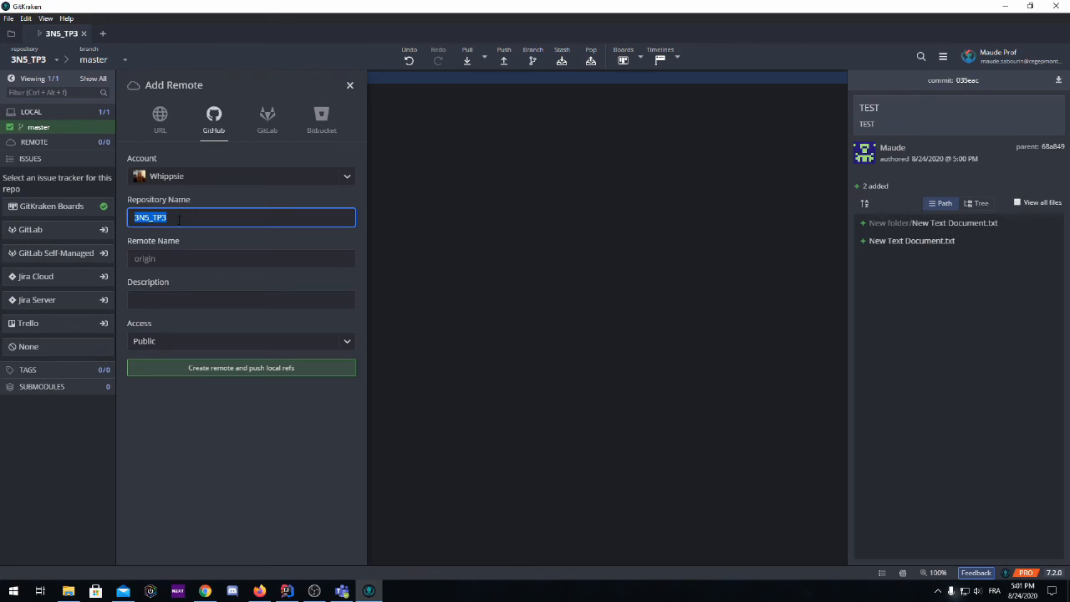
- Name the GitHub repository A20-4203N5-TP3 plus the author's name, keeping remote origin
{"action": "key", "text": "BackSpace"}
{"action": "type", "text": "A20-4"}
{"action": "type", "text": "203N5-TP3-SabourinMaude"}
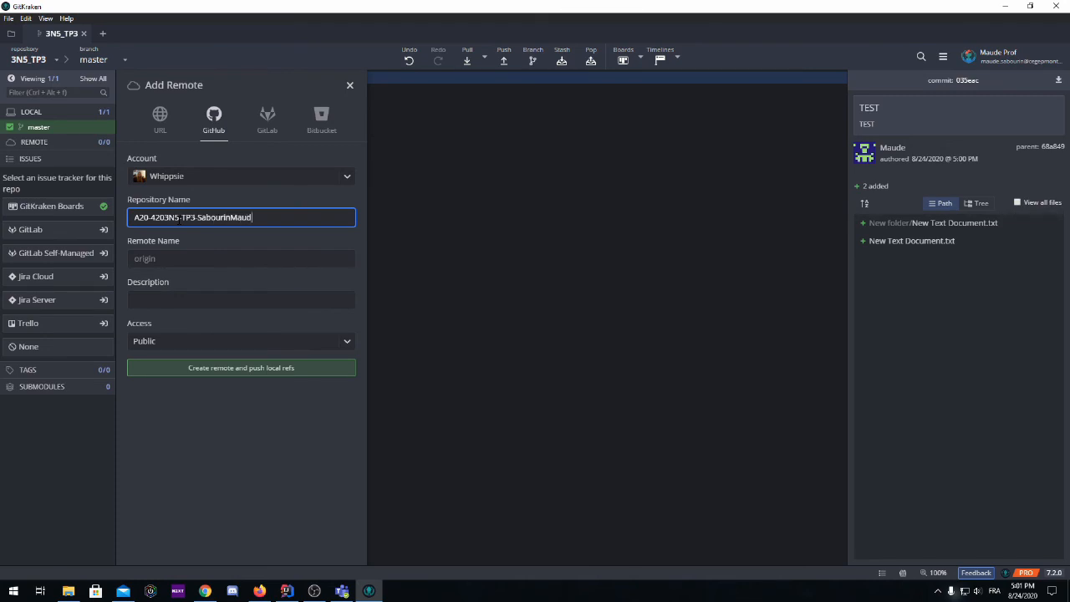
{"action": "left_click", "coordinate": [147, 257]}
{"action": "left_click", "coordinate": [126, 242]}
{"action": "left_click", "coordinate": [173, 260]}
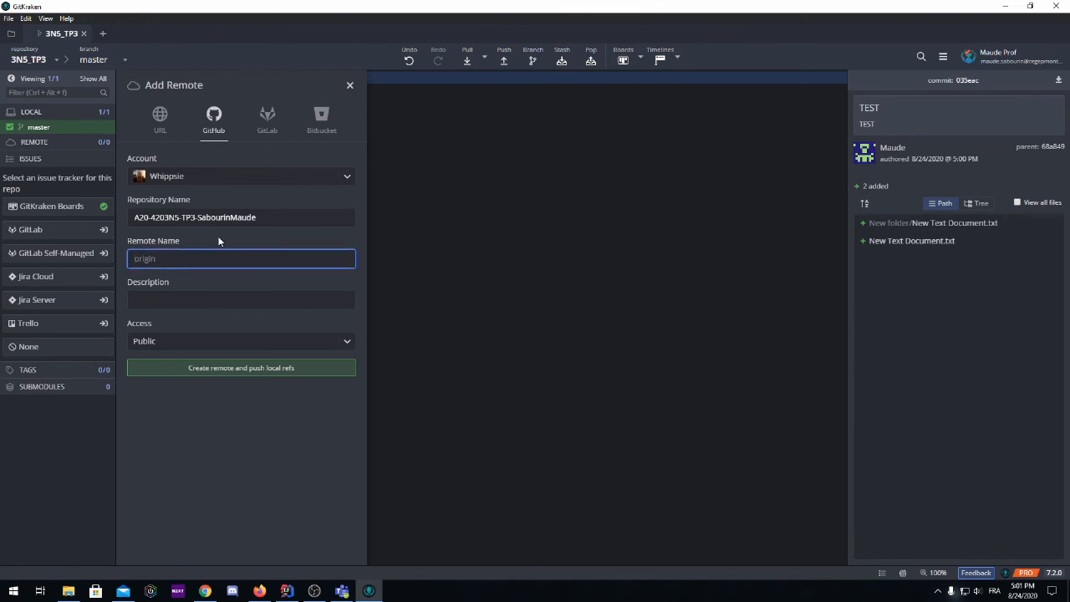
{"action": "type", "text": "origin"}
{"action": "key", "text": "ctrl+a"}
{"action": "key", "text": "BackSpace"}
- Set access to Private, then create the remote and push the local commits
{"action": "left_click", "coordinate": [169, 341]}
{"action": "left_click", "coordinate": [170, 387]}
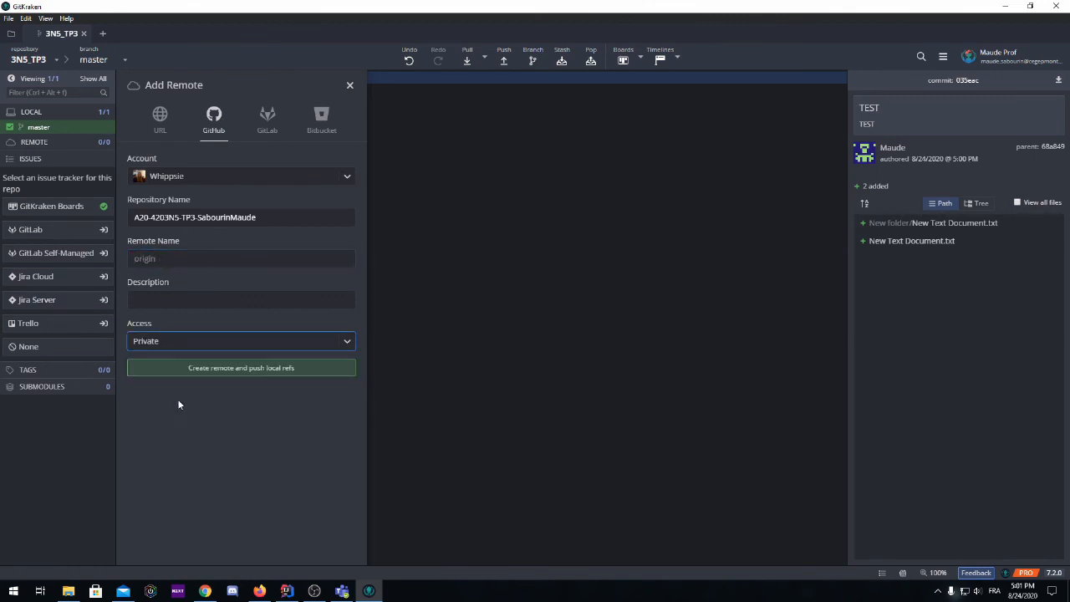
{"action": "left_click", "coordinate": [208, 378]}
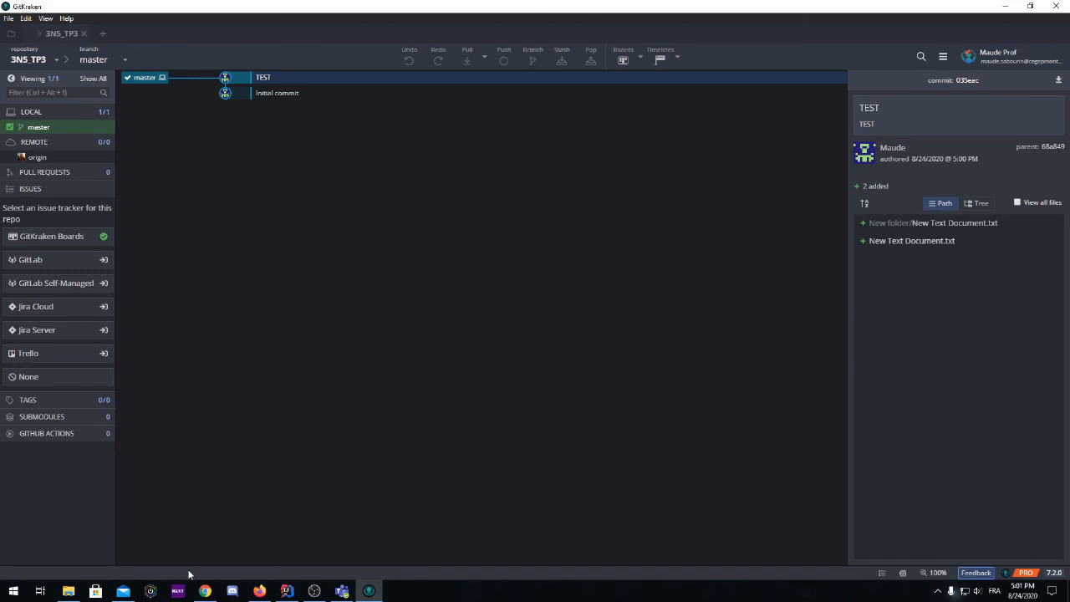
{"action": "left_click", "coordinate": [205, 591]}
- Open the new private A20-4203N5-TP3 repository on GitHub and compare it with the local folder
{"action": "left_click", "coordinate": [48, 29]}
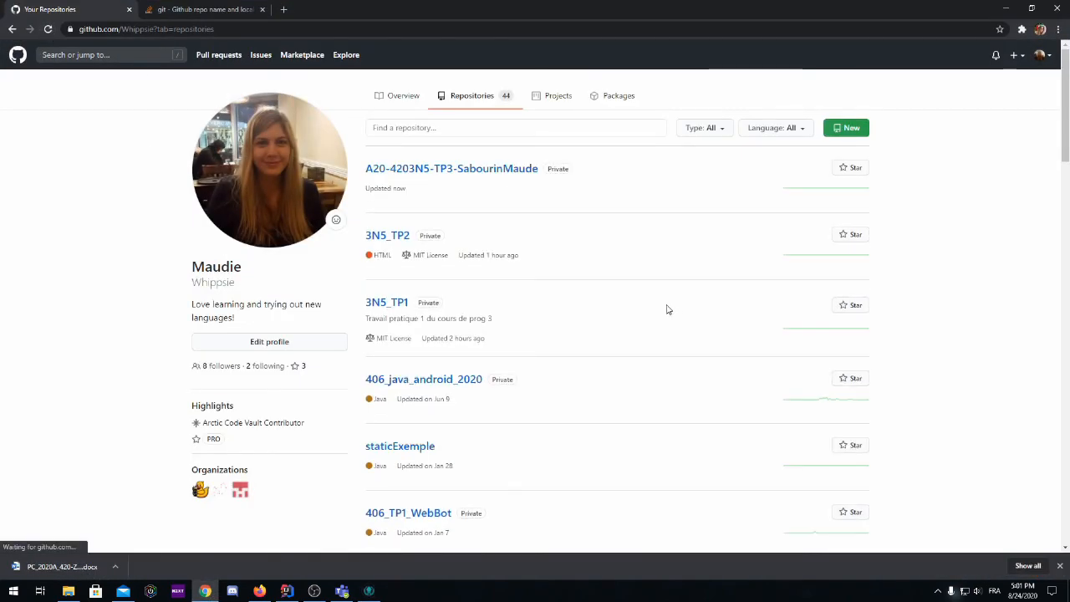
{"action": "left_click", "coordinate": [472, 170]}
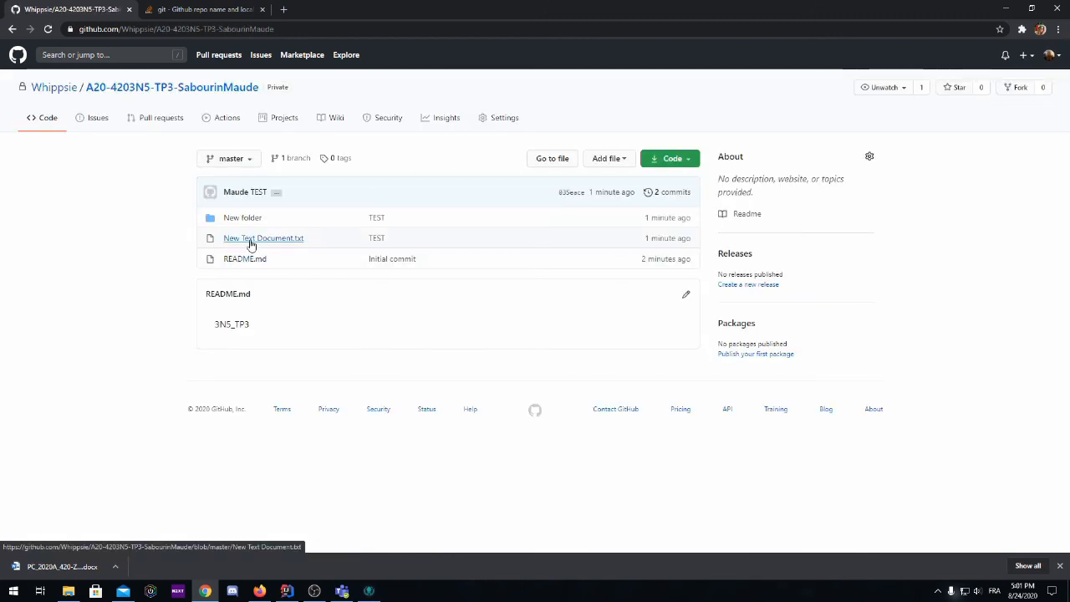
{"action": "left_click", "coordinate": [68, 591]}
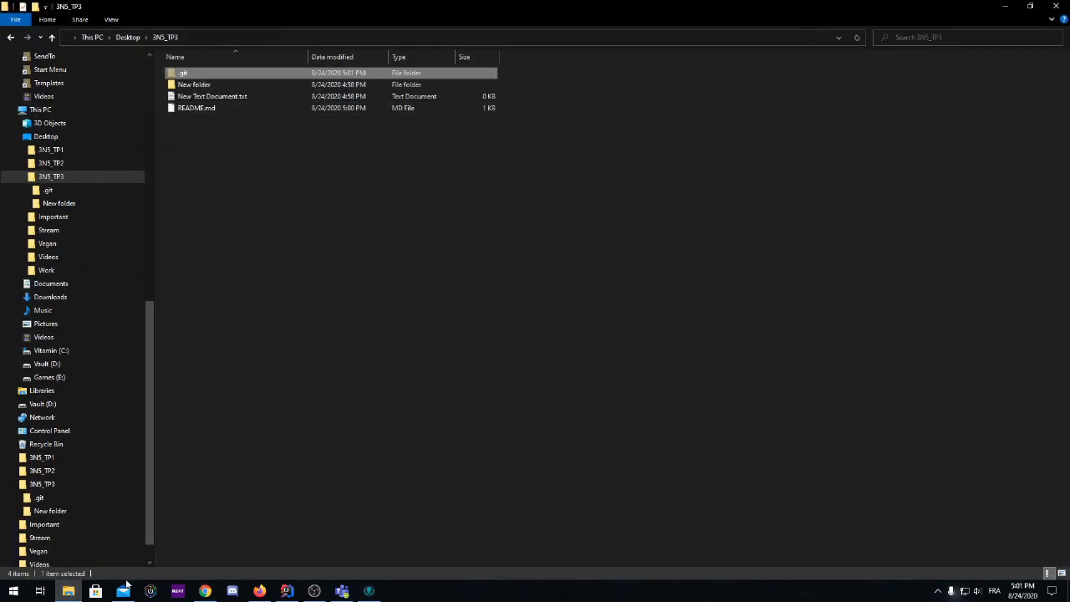
{"action": "left_click", "coordinate": [68, 591]}
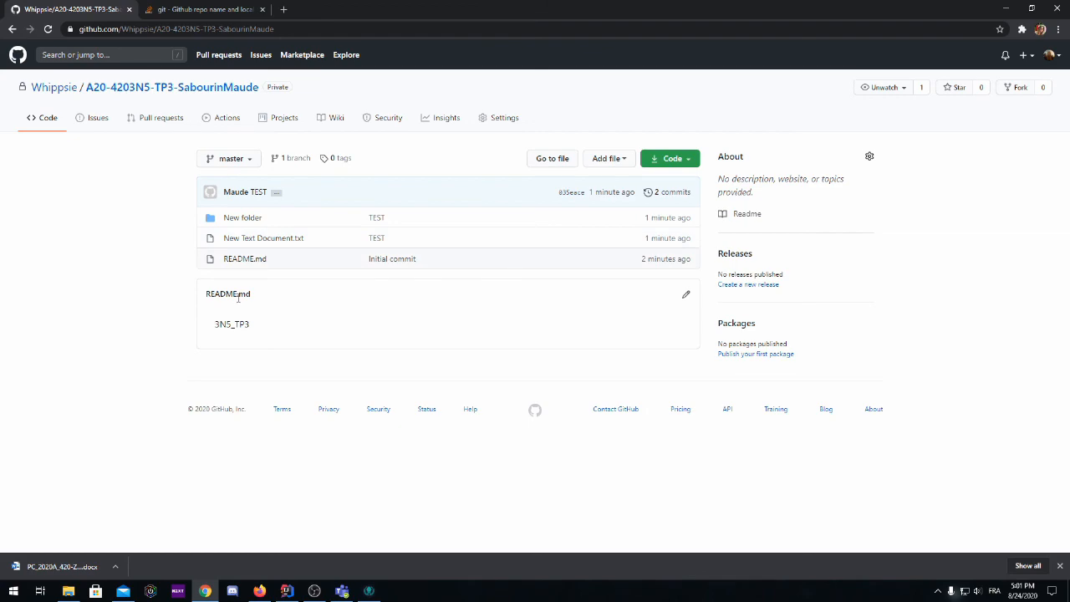